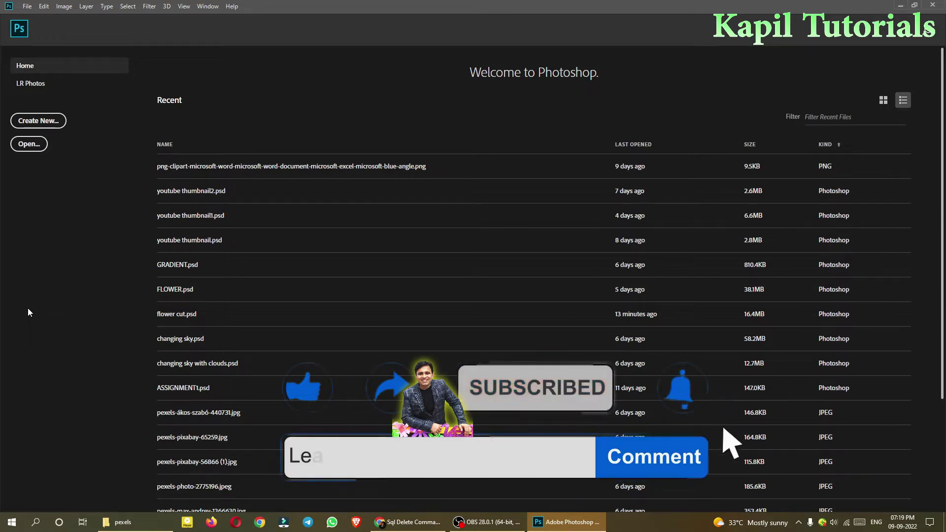
Drag Beautiful Scenes (43).jpg from the pexels folder into Photoshop to open the beach photo.
click(133, 522)
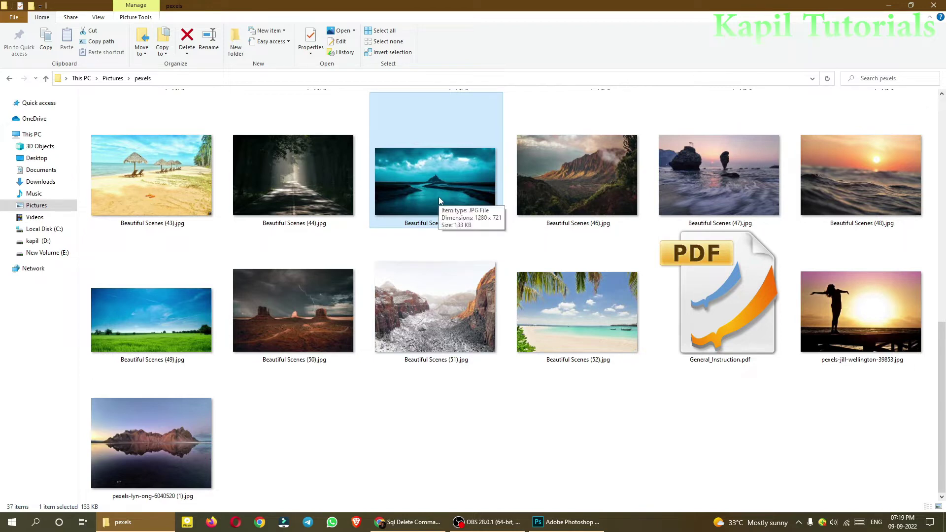
click(185, 199)
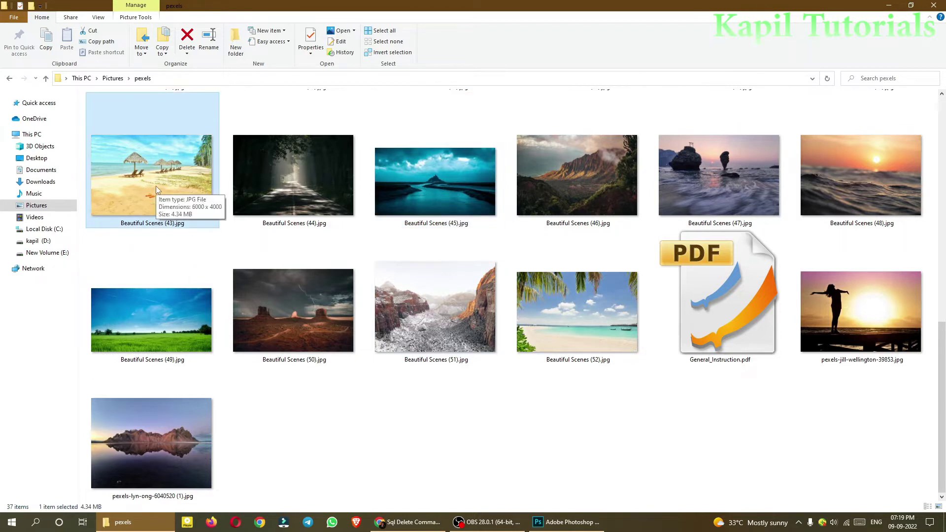
drag(155, 185, 69, 227)
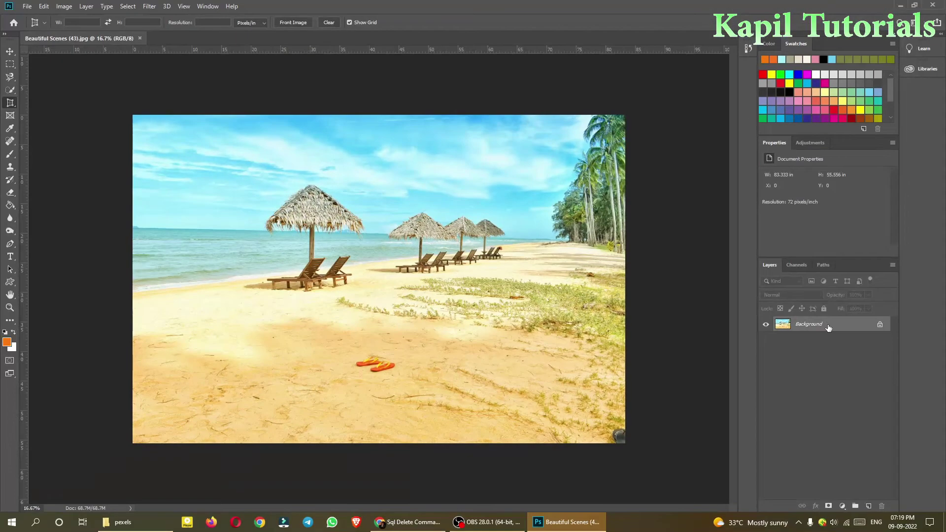
Convert the Background into Layer 0, then view the selection, lasso and crop tool flyouts.
double_click(829, 325)
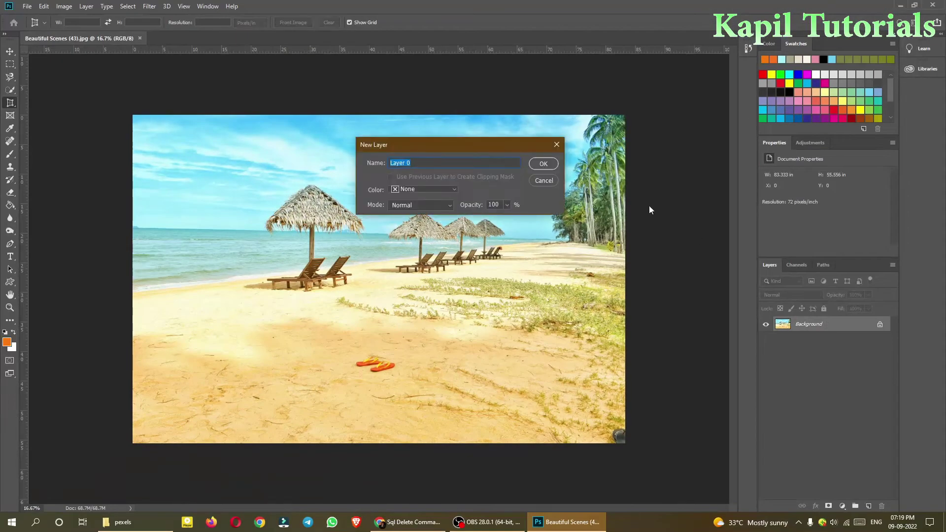
click(542, 164)
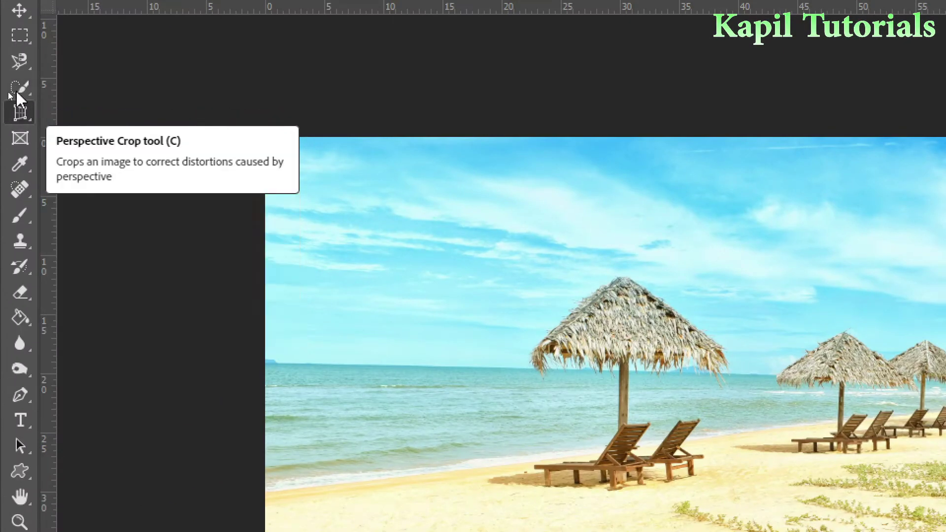
right_click(13, 90)
right_click(19, 62)
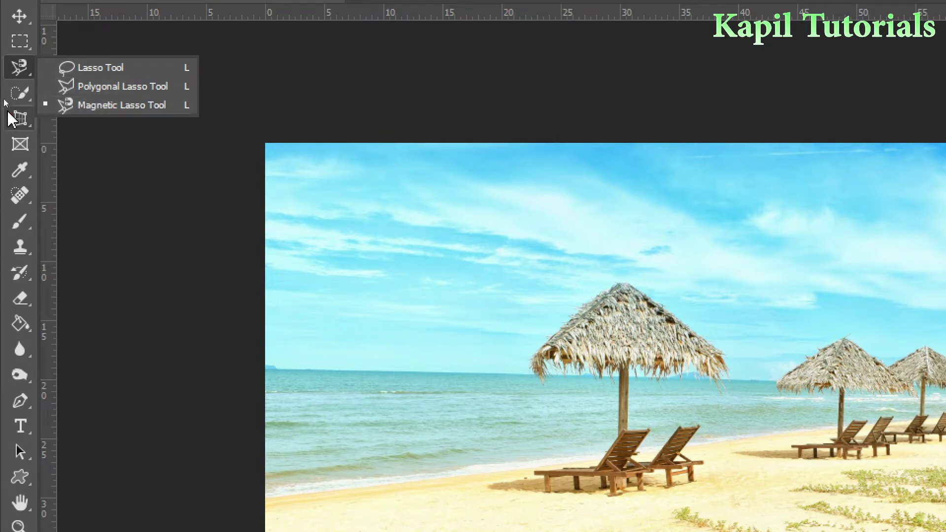
right_click(21, 119)
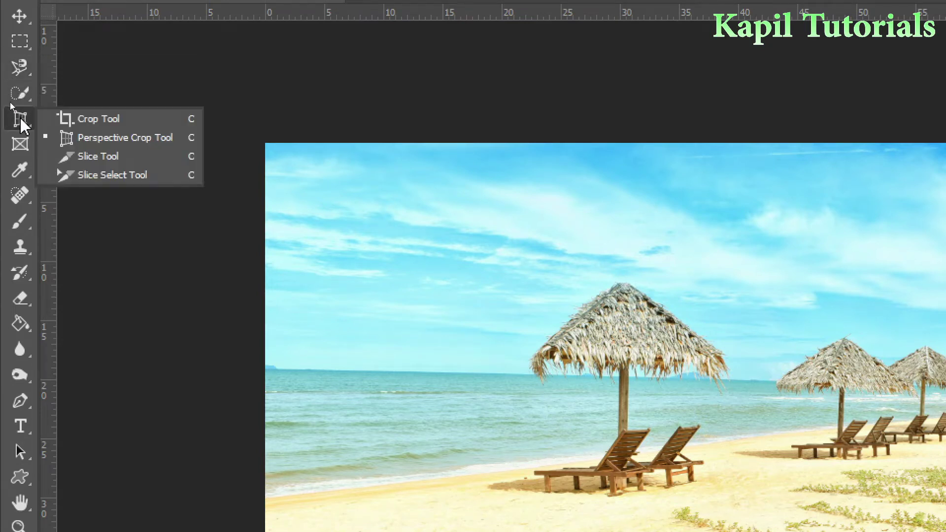
Crop the beach photo with the Crop Tool around the front umbrella and its two loungers.
click(97, 124)
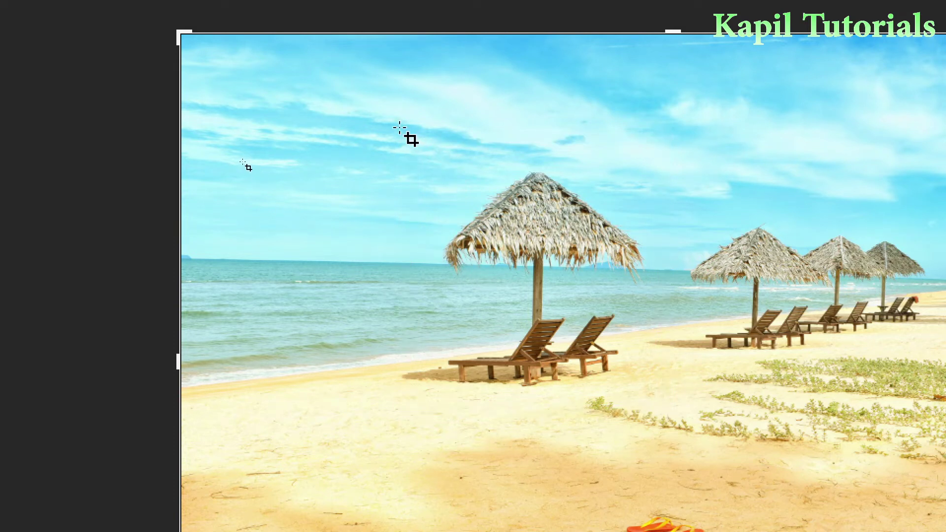
drag(403, 117, 683, 427)
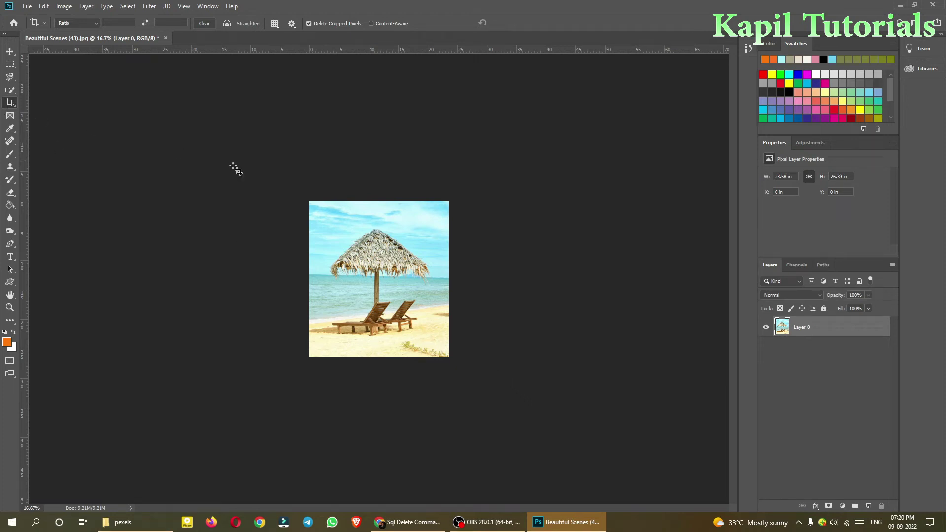
right_click(9, 102)
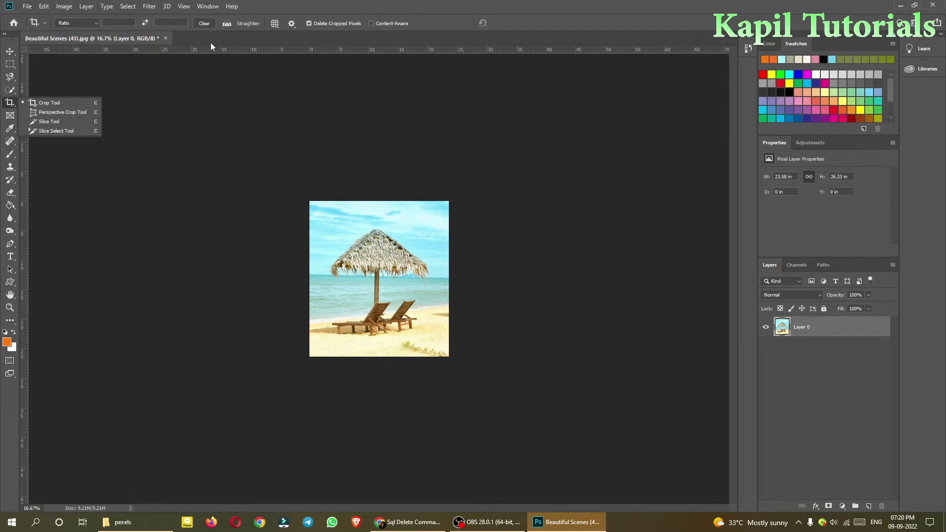
Undo the crop and apply a Perspective Crop around the umbrella, giving a 25.42 × 21.78 in image.
key(ctrl+z)
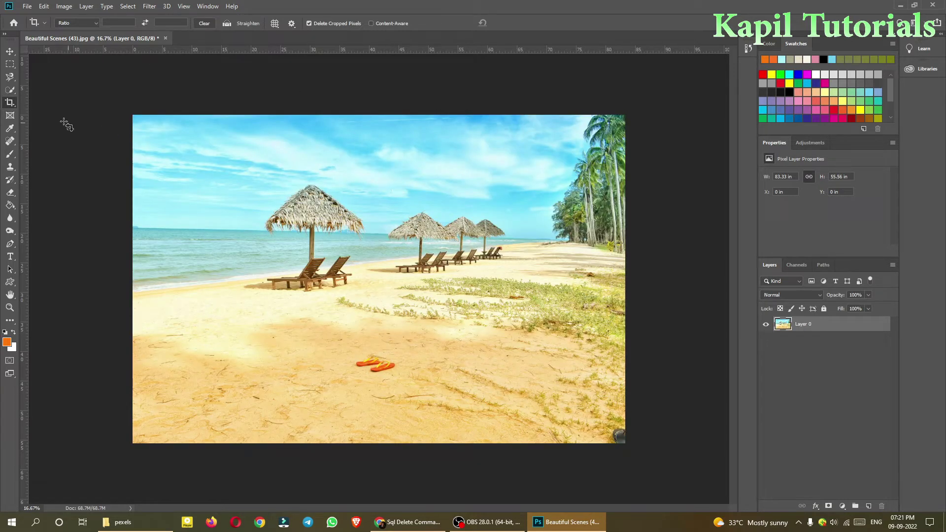
right_click(9, 102)
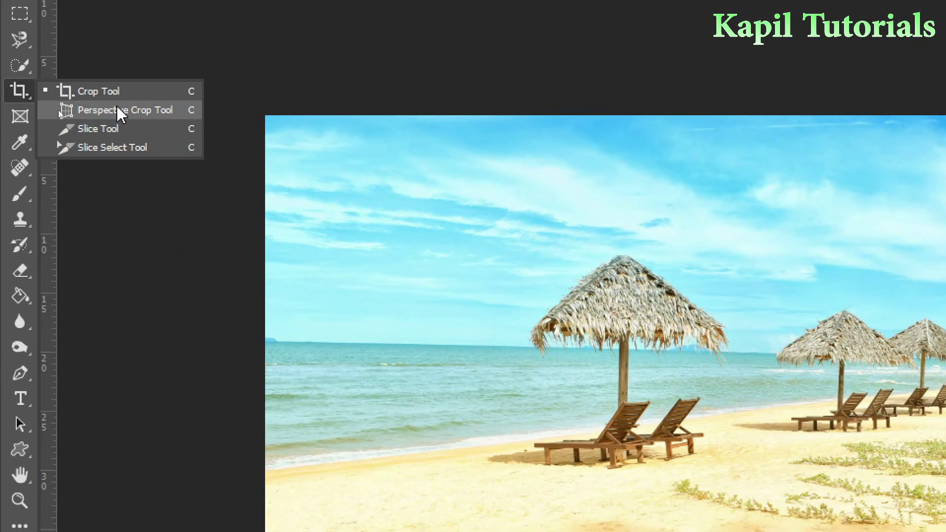
click(58, 112)
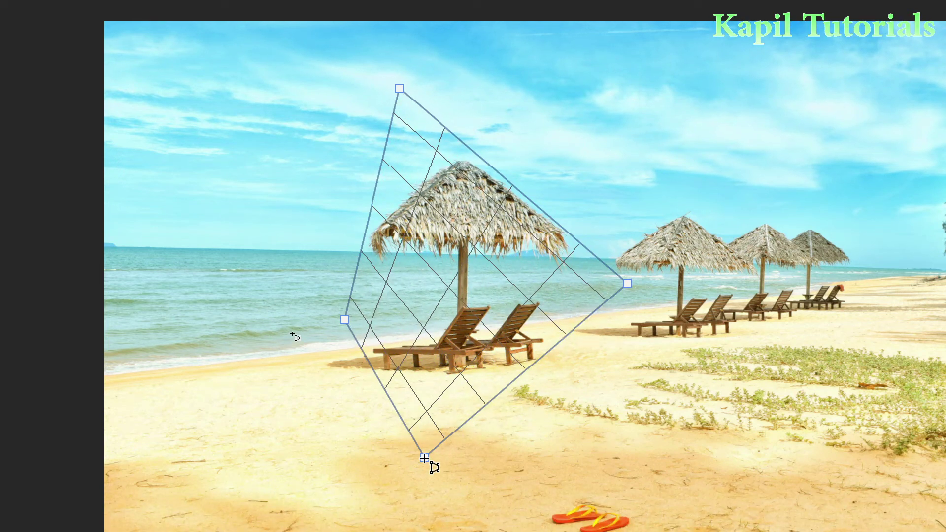
click(435, 452)
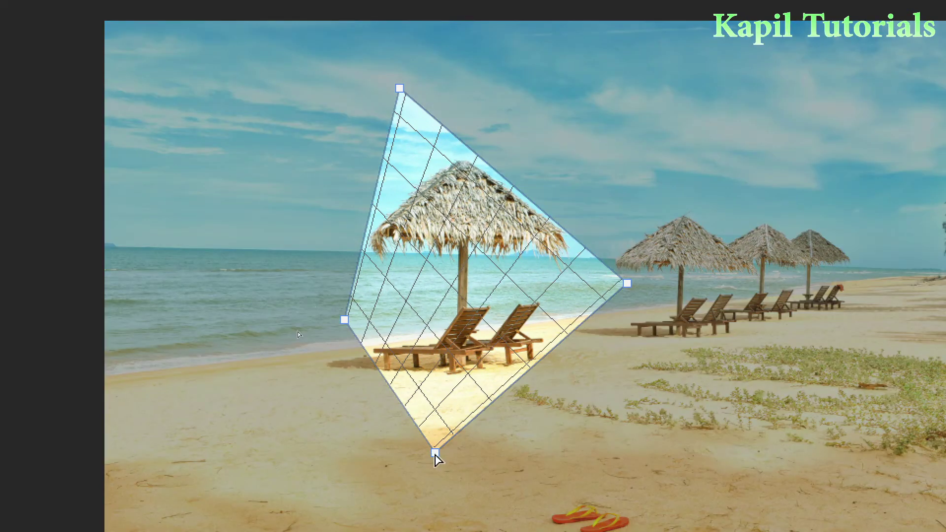
key(Return)
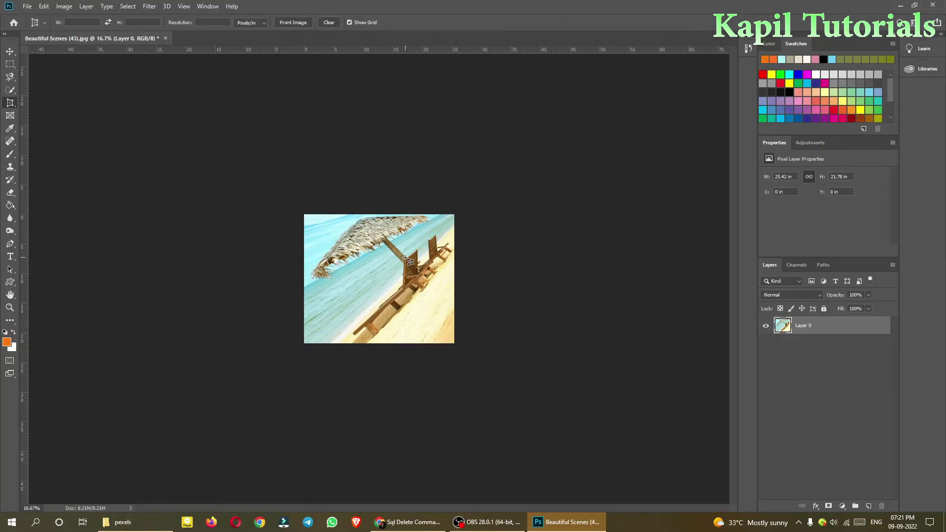
Select the Frame Tool and undo the perspective crop, restoring the full 83.33 × 55.56 in photo.
right_click(12, 107)
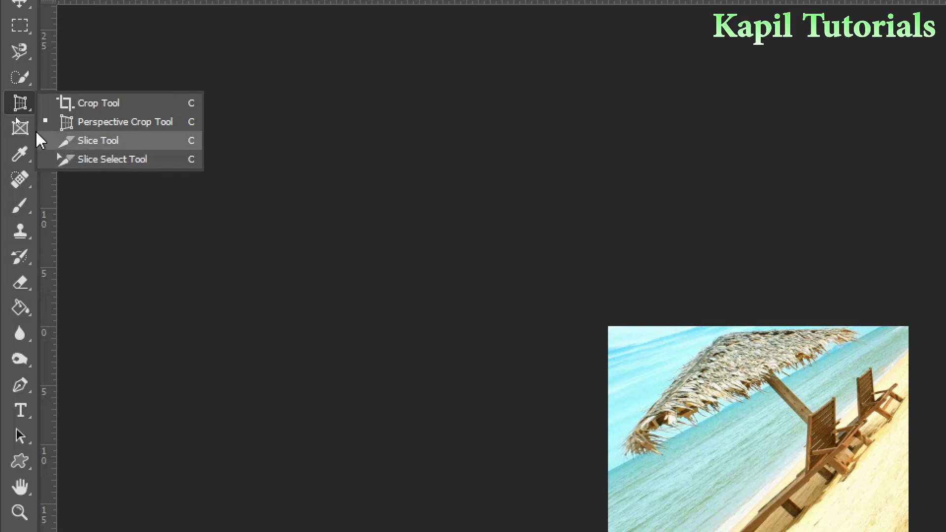
click(21, 129)
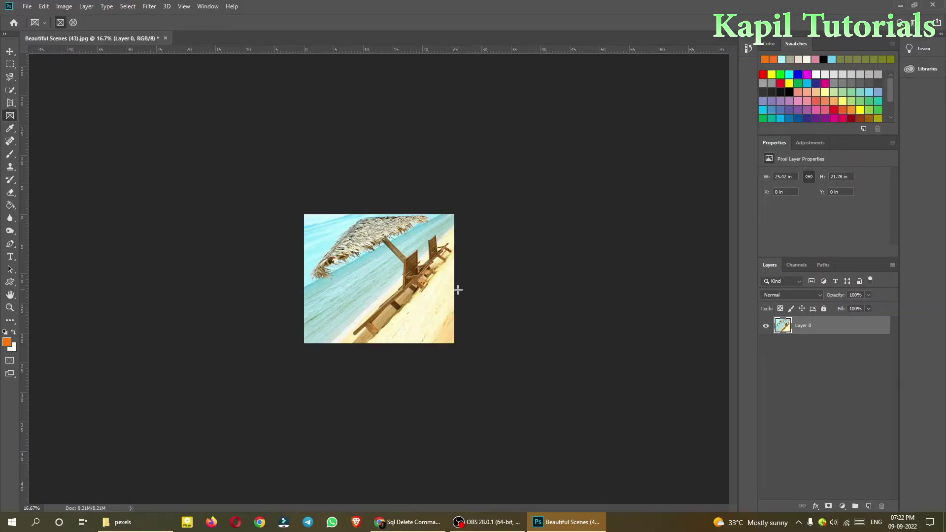
key(ctrl+z)
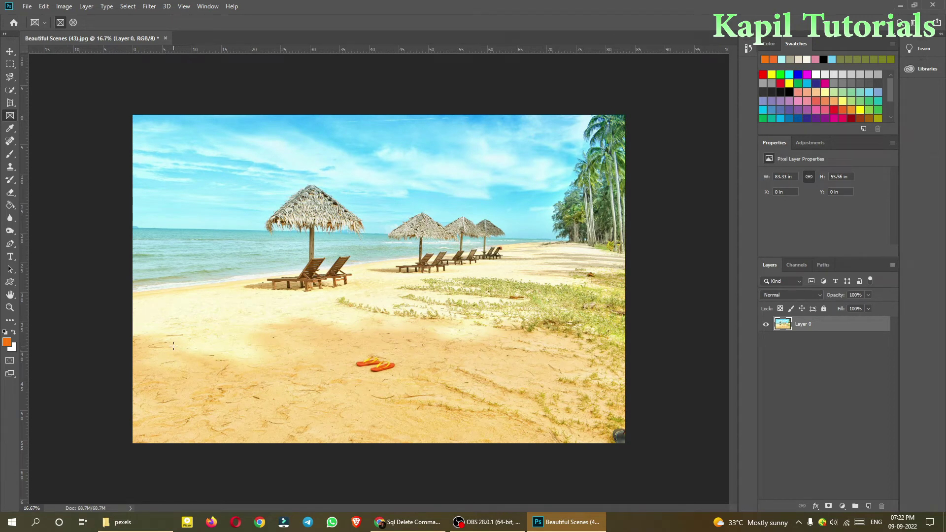
Draw a 22.42 × 12.82 in placeholder frame on the lower-left sand.
drag(173, 346, 306, 421)
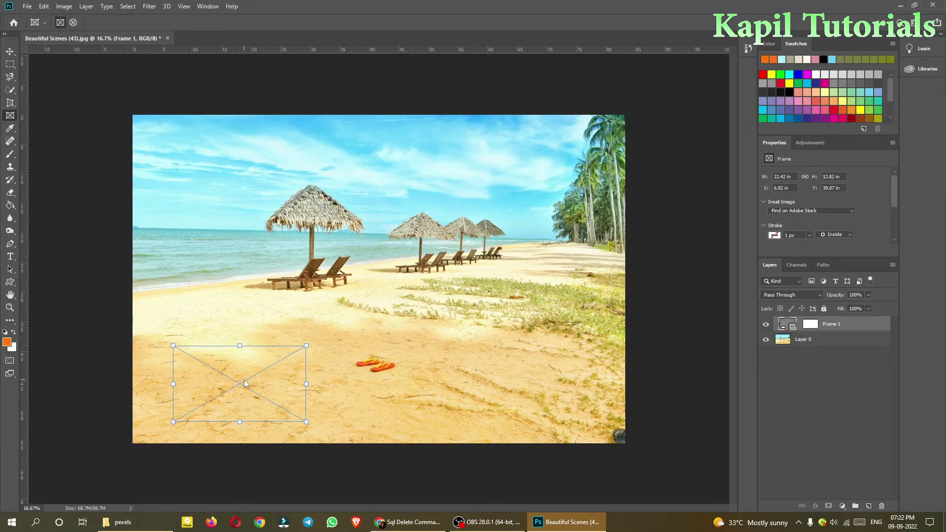
mouse_move(145, 529)
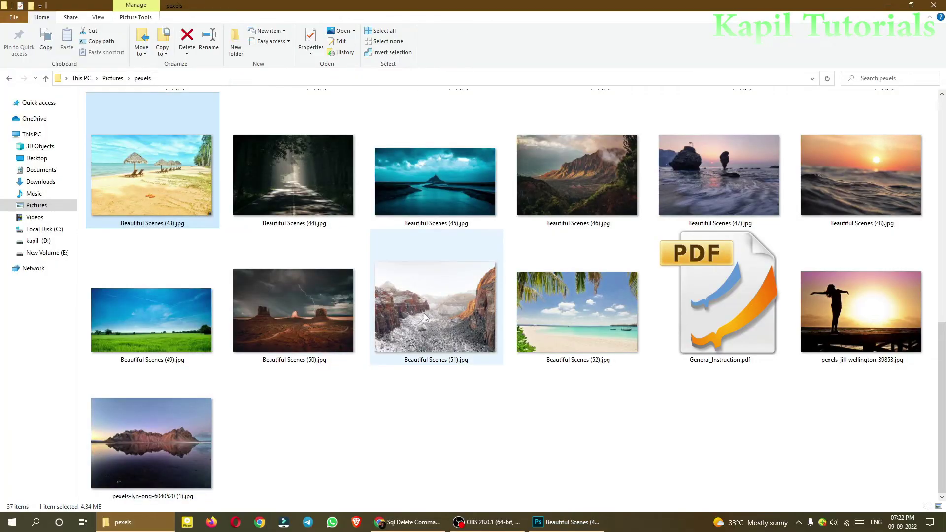
Drop the canyon photo Beautiful Scenes (51).jpg from Explorer into the lower-left frame.
drag(421, 313, 247, 371)
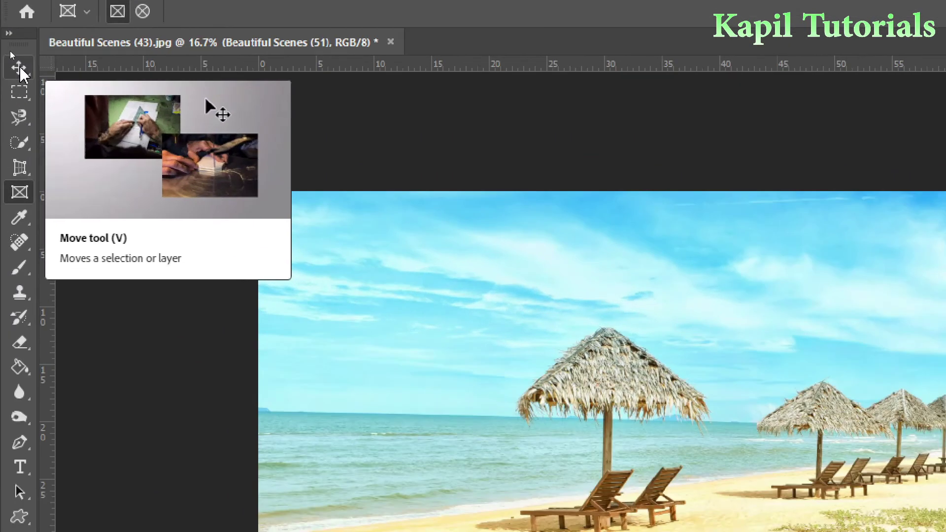
Draw a second 23.83 × 14.24 in frame on the lower-right sand with the Frame Tool.
click(20, 69)
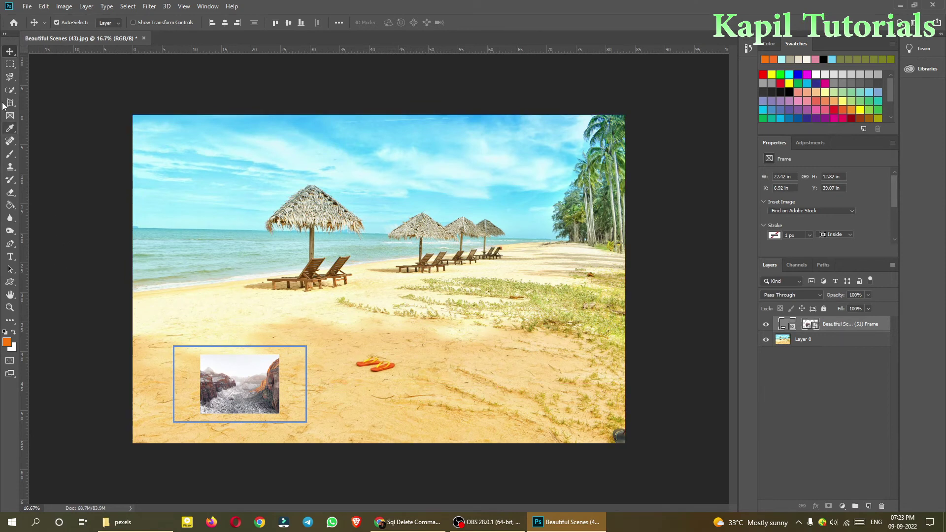
click(7, 120)
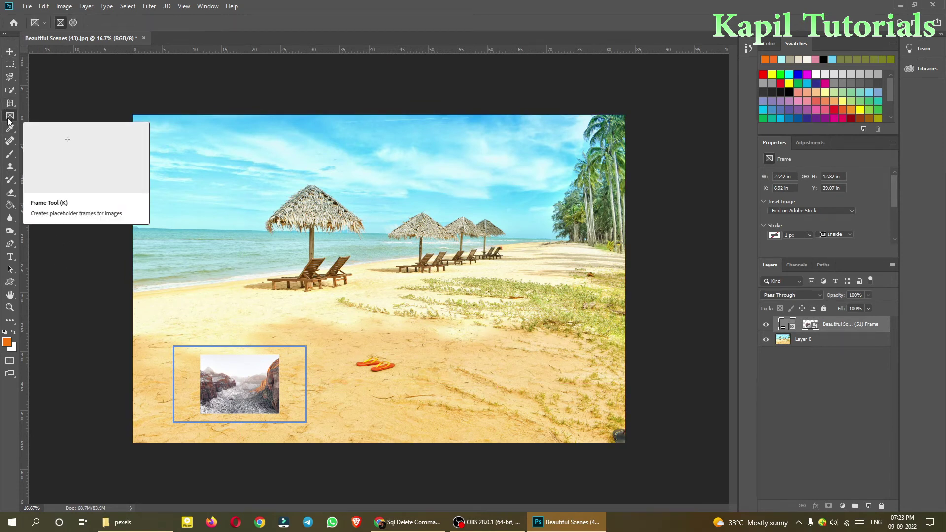
drag(442, 338, 583, 423)
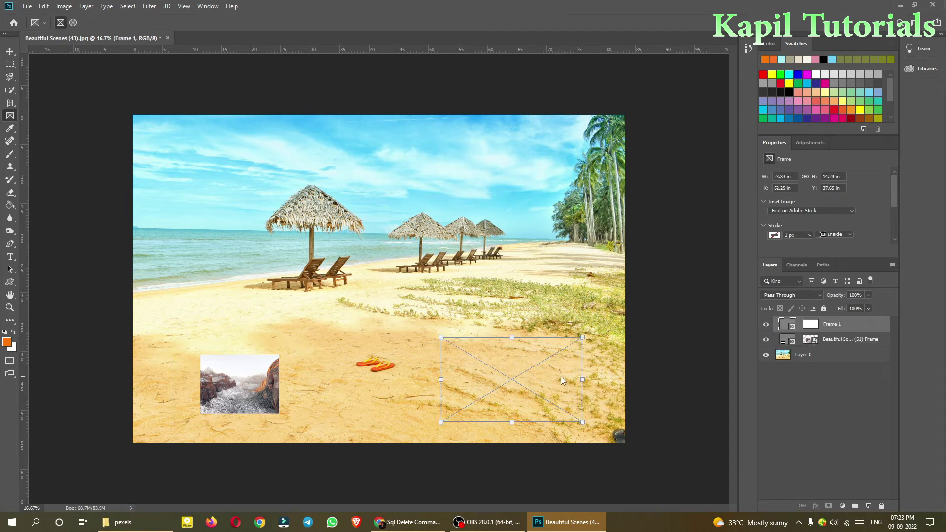
Drag Beautiful Scenes (45).jpg from the pexels folder into the lower-right frame.
click(124, 522)
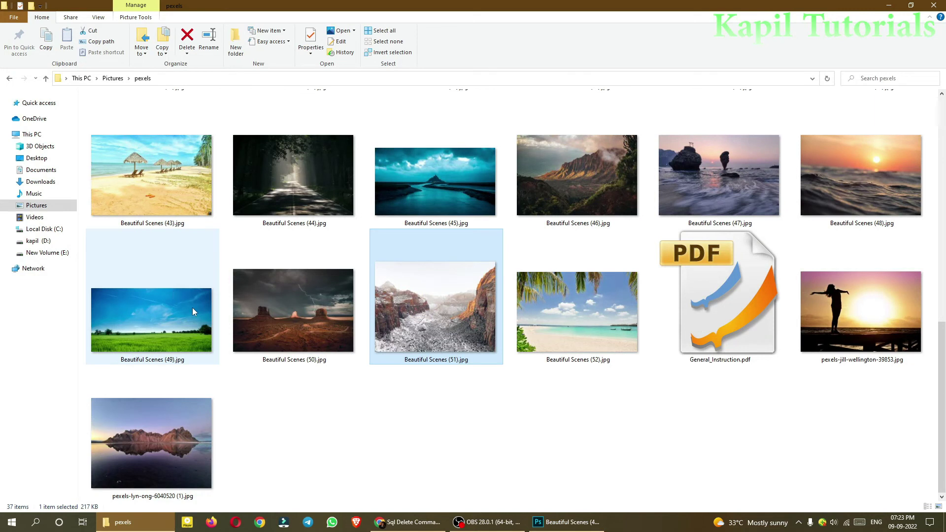
click(440, 217)
drag(436, 204, 498, 387)
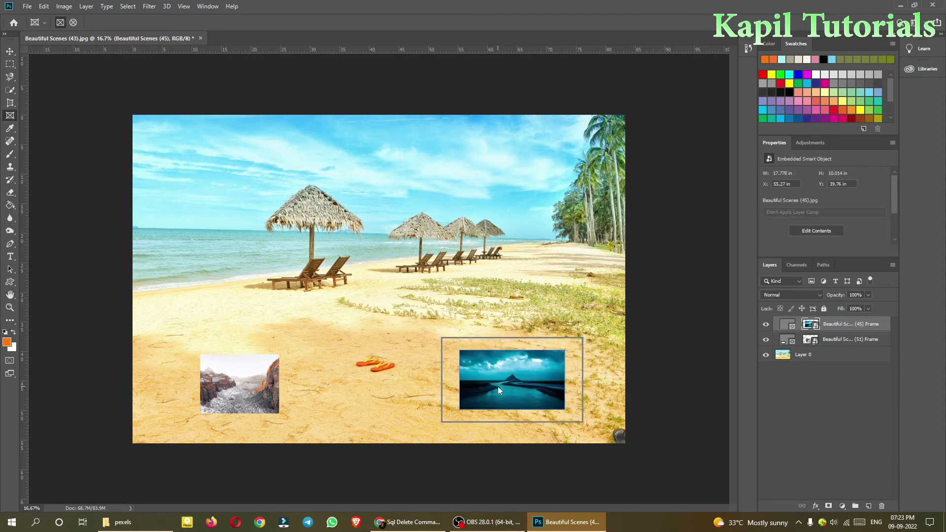
Stretch the canyon frame's top-right corner, growing it from 22.42 × 12.82 to 26.33 × 14.24 in.
key(v)
click(527, 338)
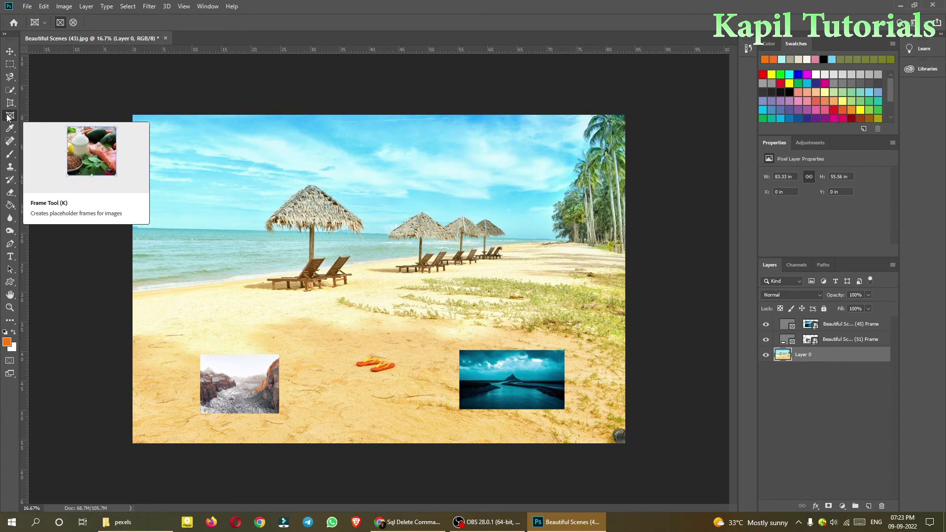
click(8, 117)
click(235, 386)
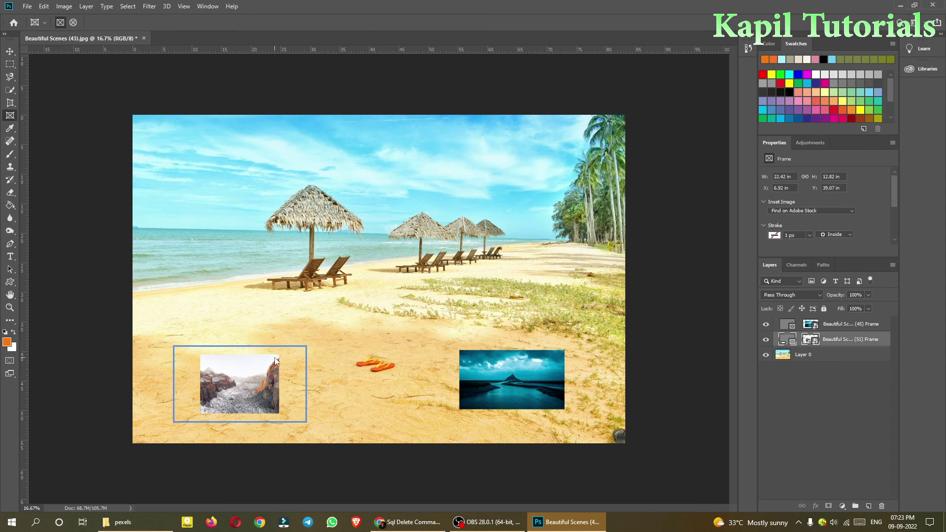
drag(306, 346, 329, 338)
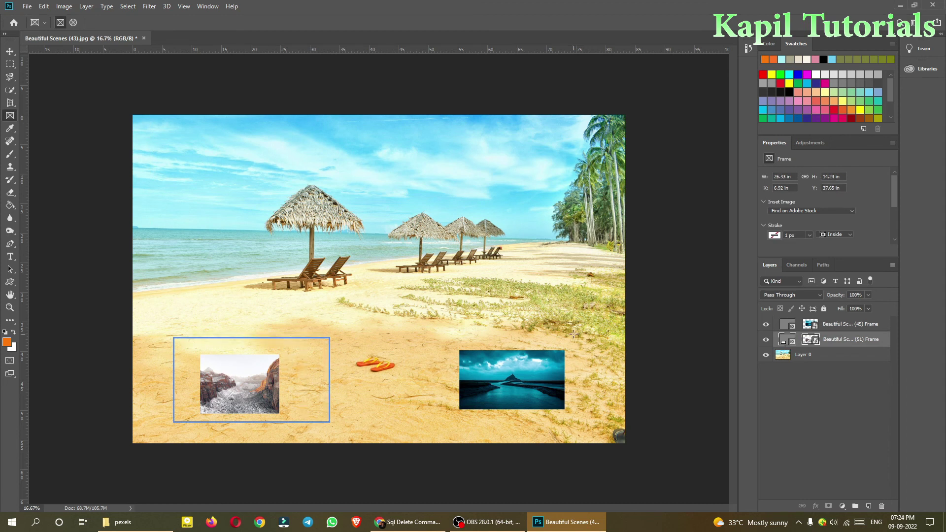